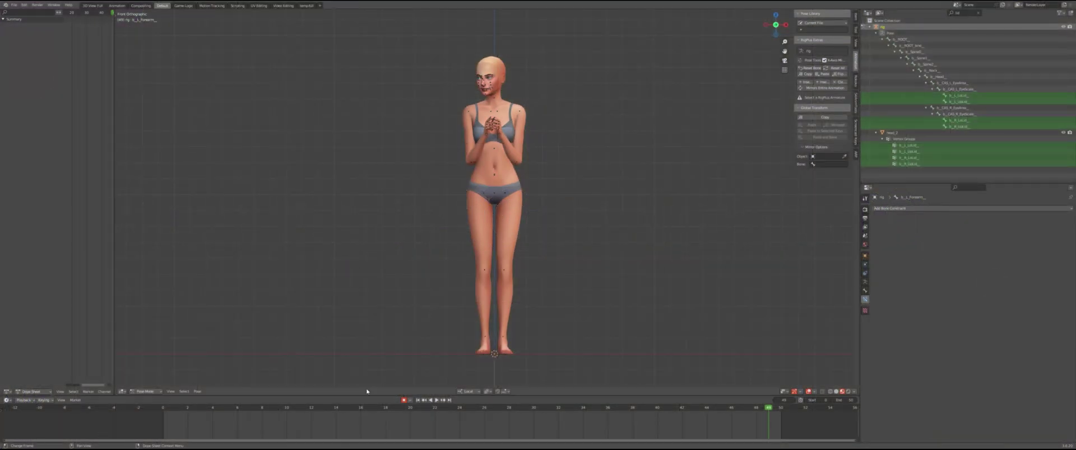
Return the animation to frame 0 and clear the Outliner filter to show the full scene tree.
click(417, 400)
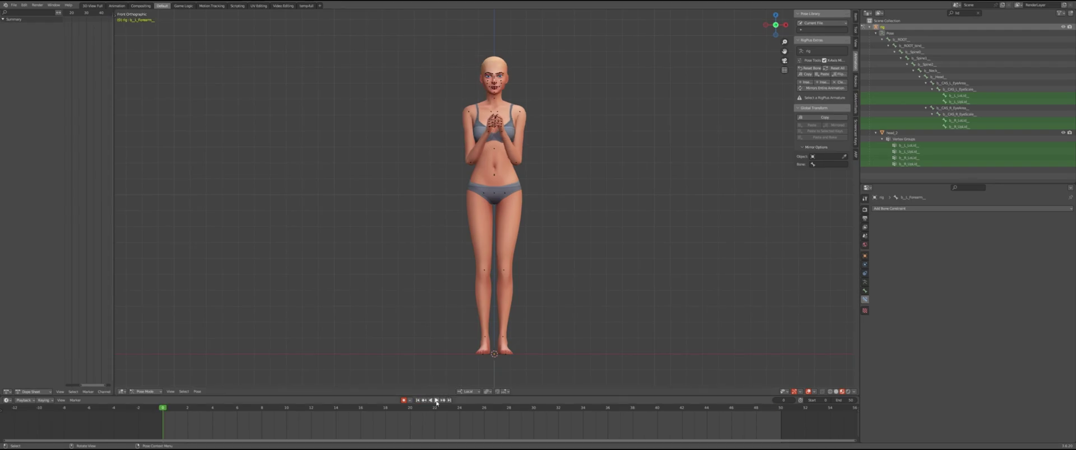
scroll(560, 259, up, 4)
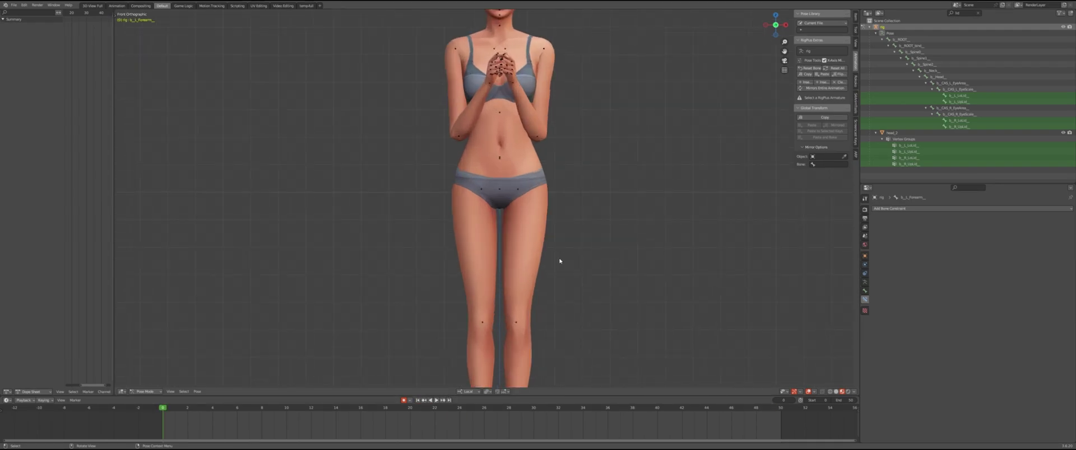
scroll(559, 260, down, 3)
scroll(560, 261, down, 2)
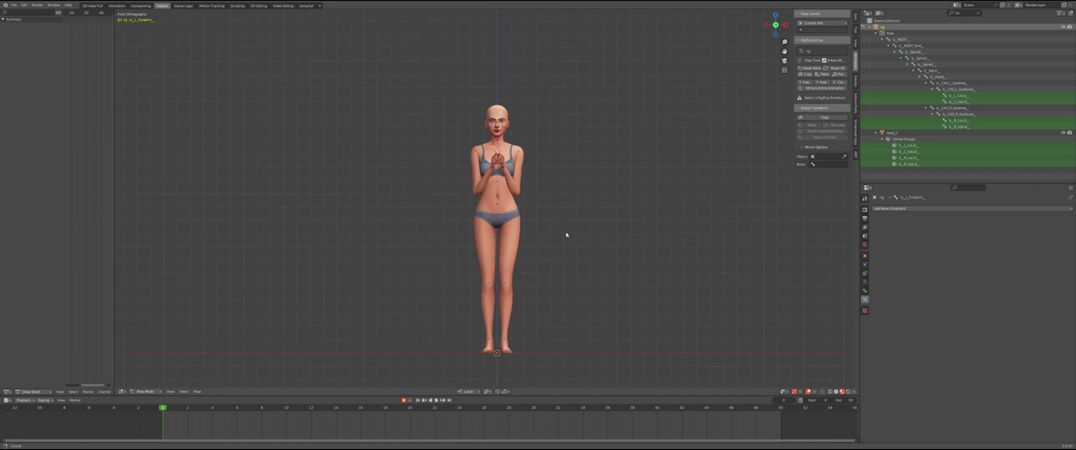
scroll(566, 236, up, 3)
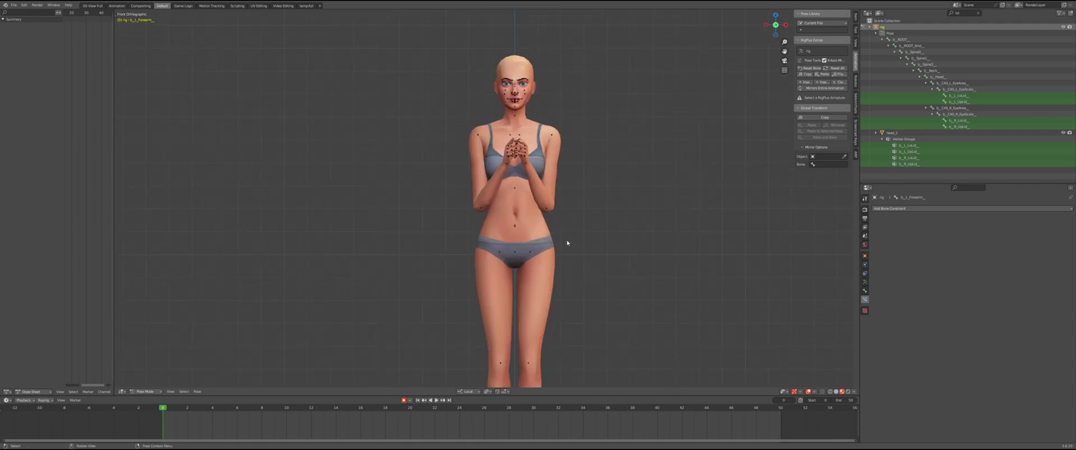
click(978, 13)
Widen the 3D view, frame the whole character, and expand the rig row in the Outliner.
drag(861, 125, 979, 124)
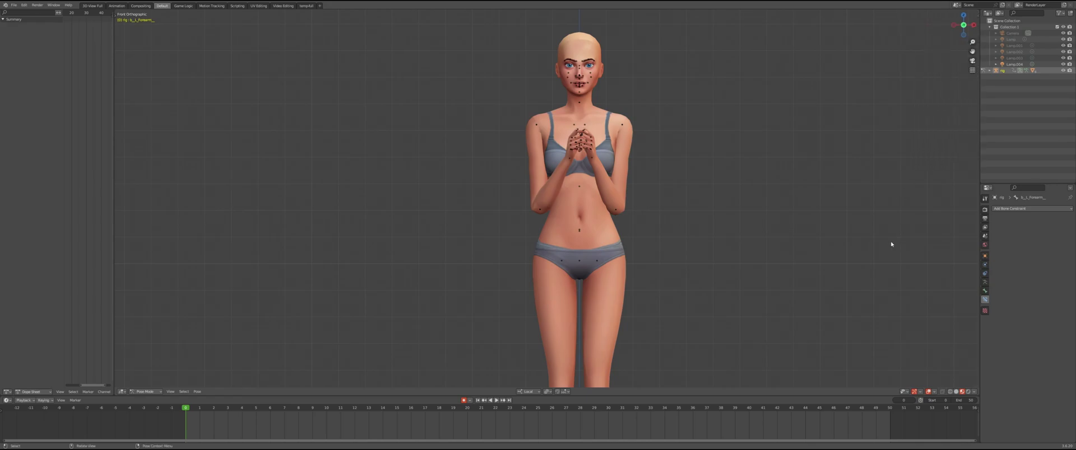
scroll(891, 244, down, 1)
key(Home)
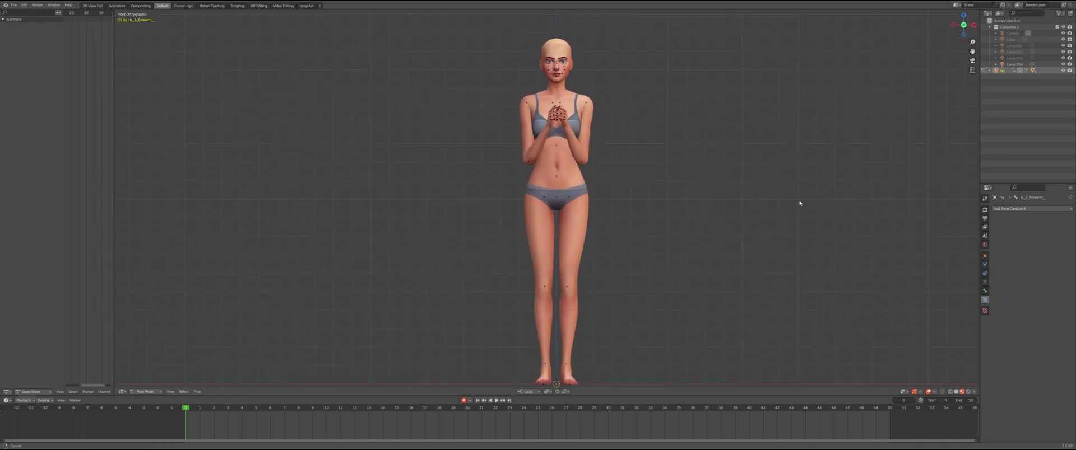
click(990, 70)
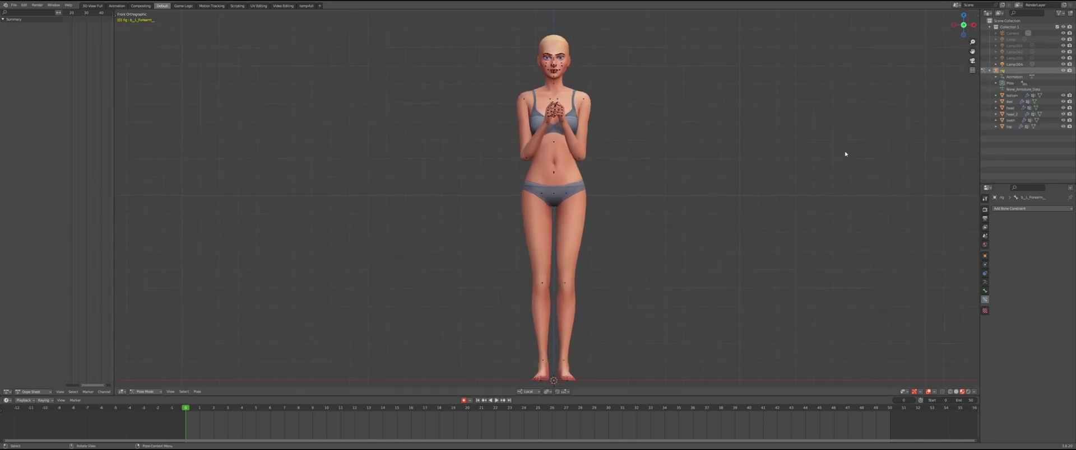
shift+middle_drag(815, 185, 779, 212)
scroll(779, 212, down, 1)
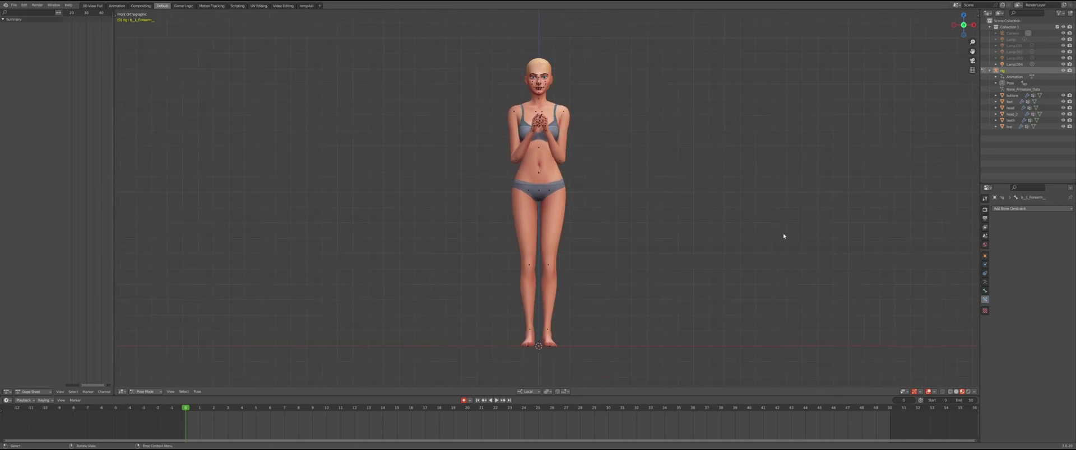
scroll(783, 236, up, 1)
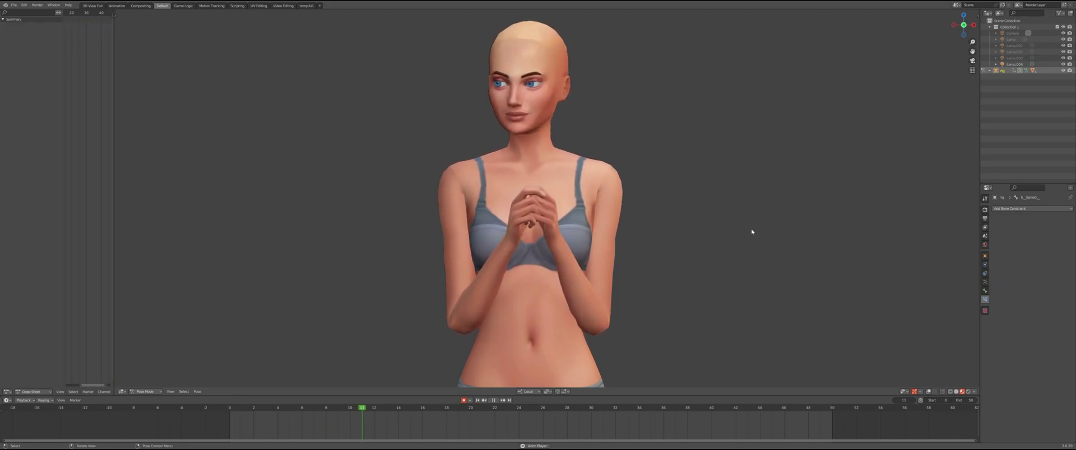
Stop playback, rewind to frame 0, and select every bone of the rig starting from b_Pelvis.
key(KP_1)
key(space)
drag(474, 410, 230, 410)
click(544, 163)
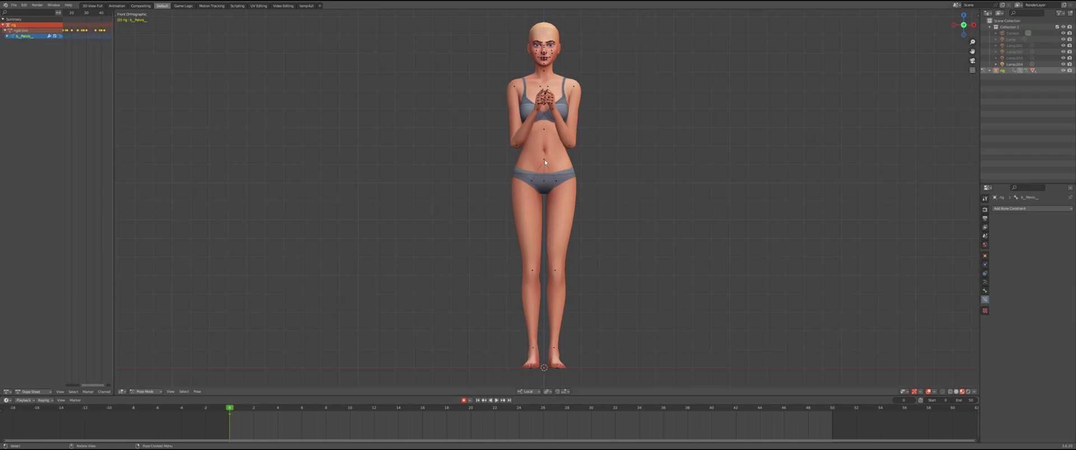
key(a)
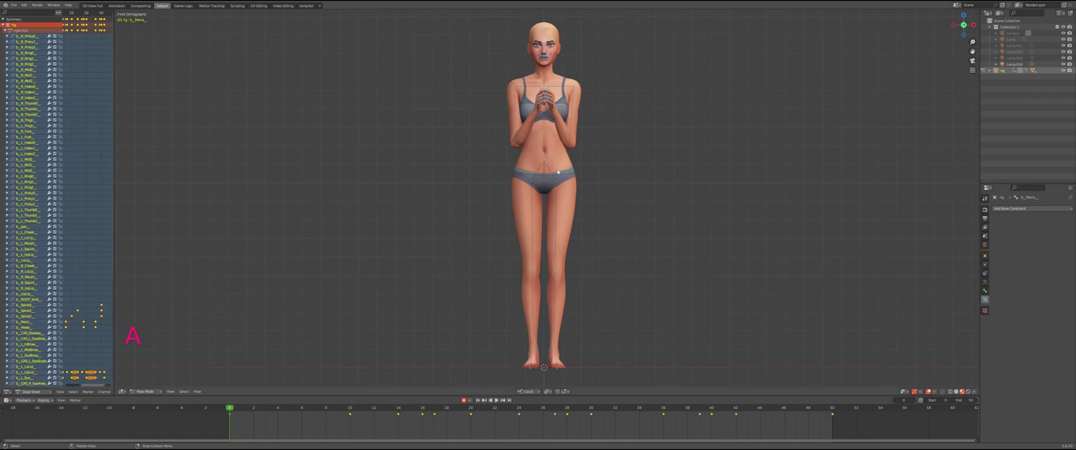
Bake the action to keyframes on every frame using Visual Keying and Clear Constraints, then play it.
click(199, 392)
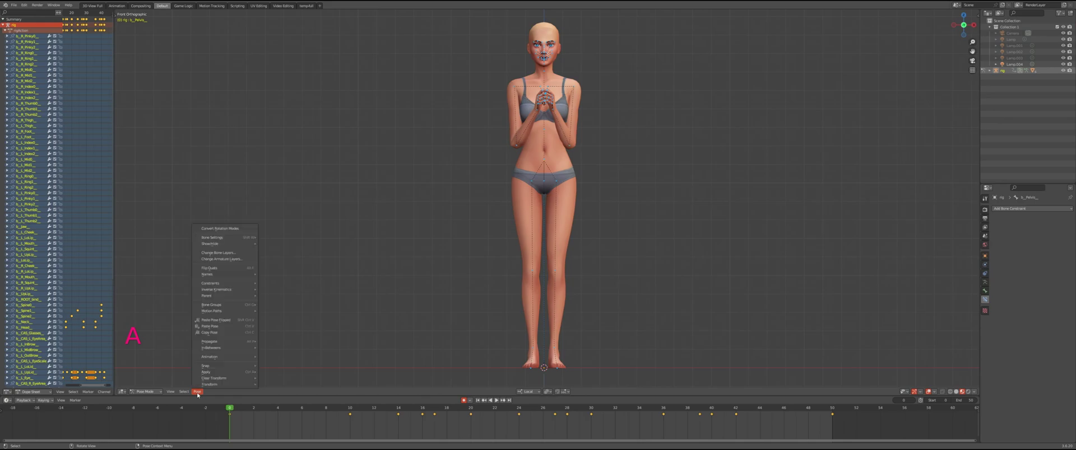
mouse_move(219, 359)
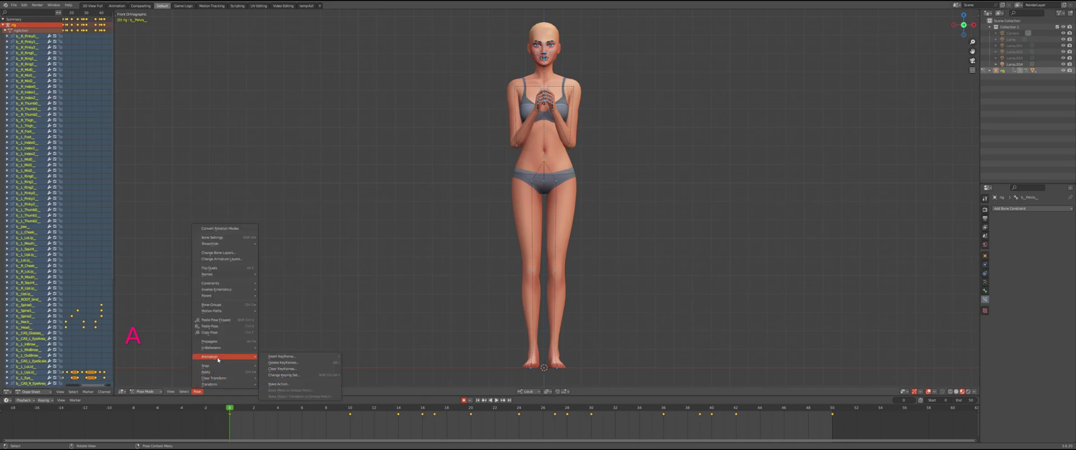
click(283, 384)
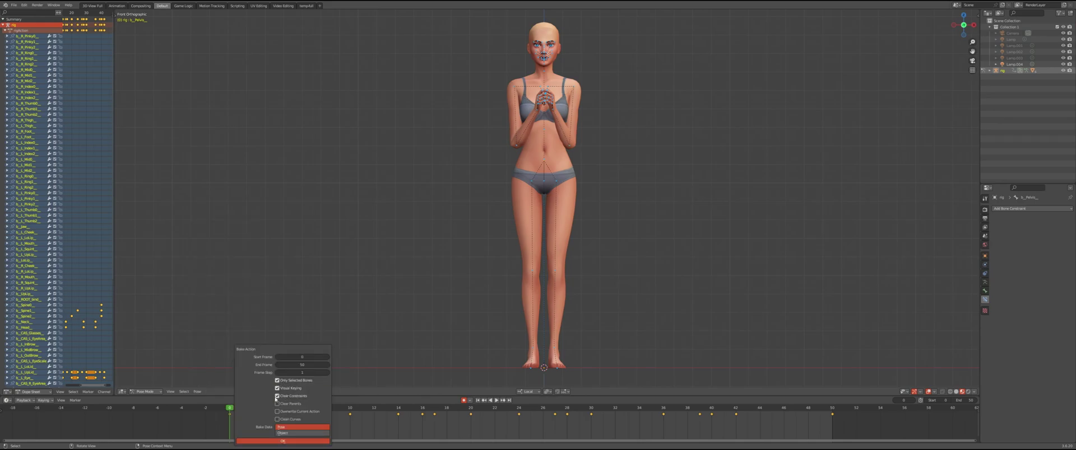
click(283, 441)
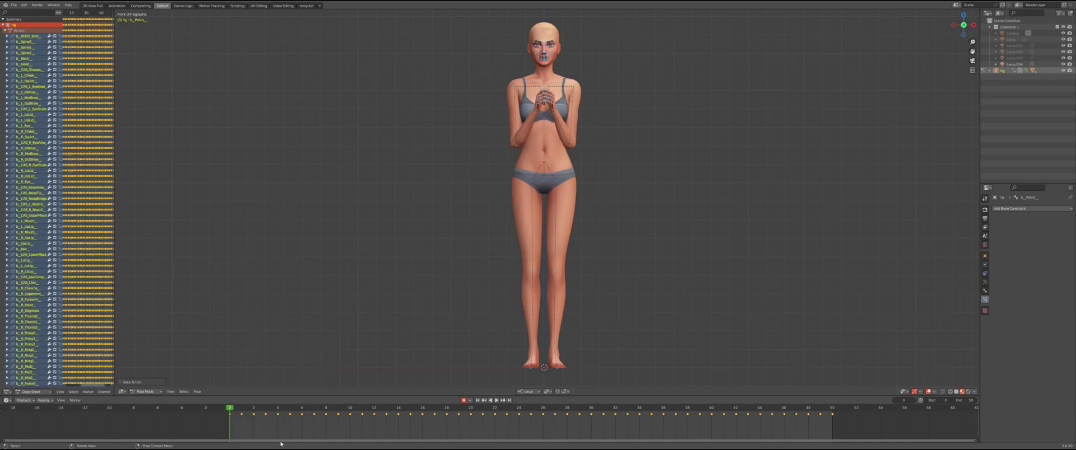
key(space)
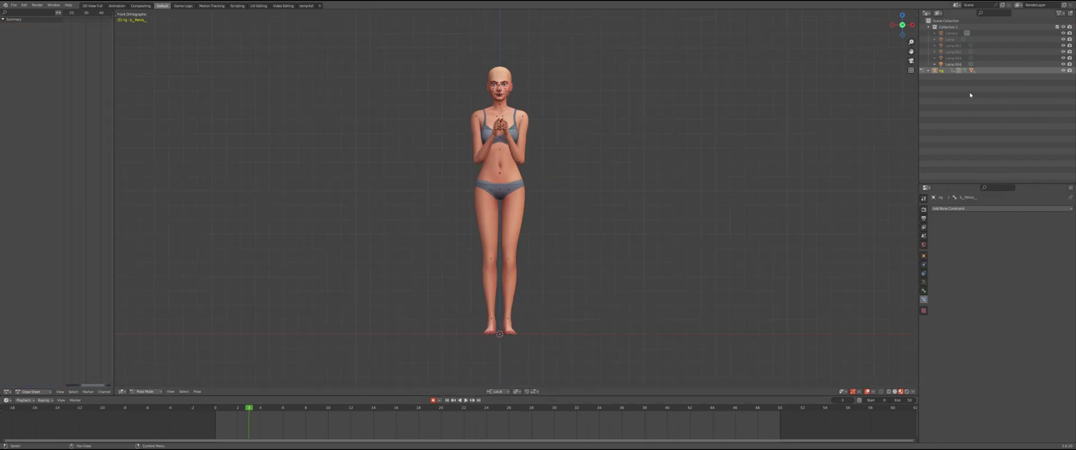
Select the rig with all its bones and return to the first frame.
click(945, 71)
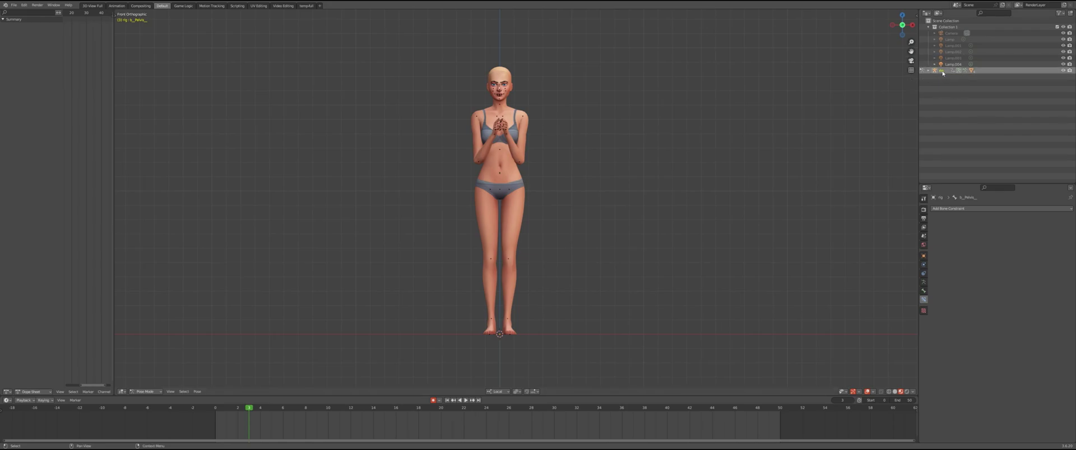
key(a)
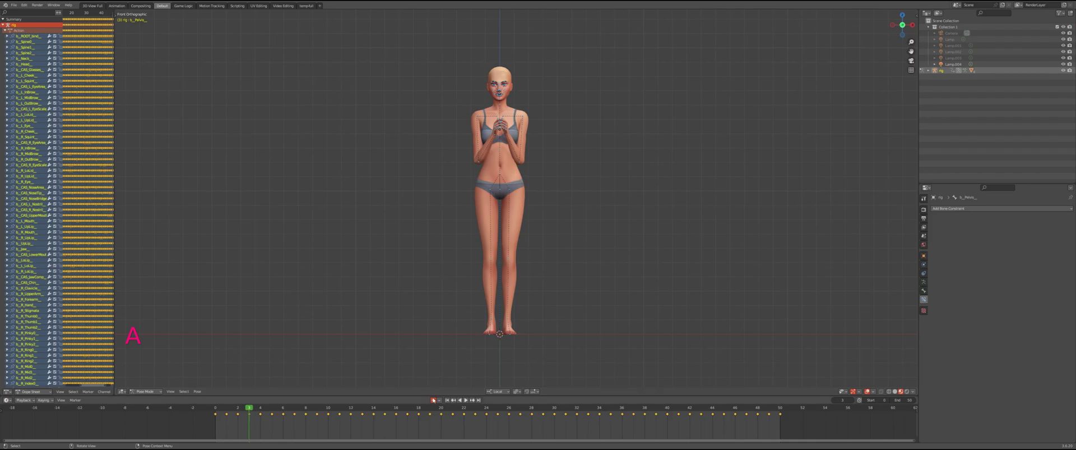
click(447, 401)
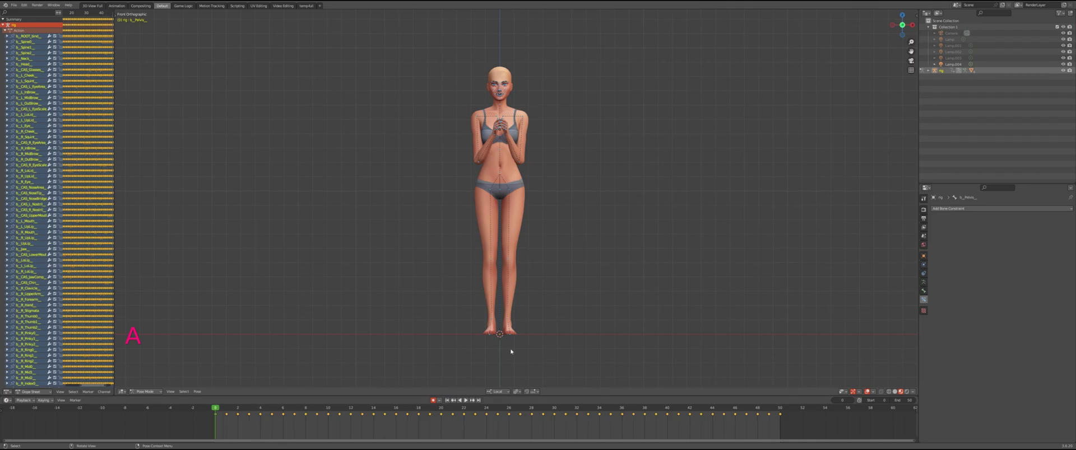
Save a copy of the blend file as 'test EA RIG.blend'.
click(14, 5)
click(27, 59)
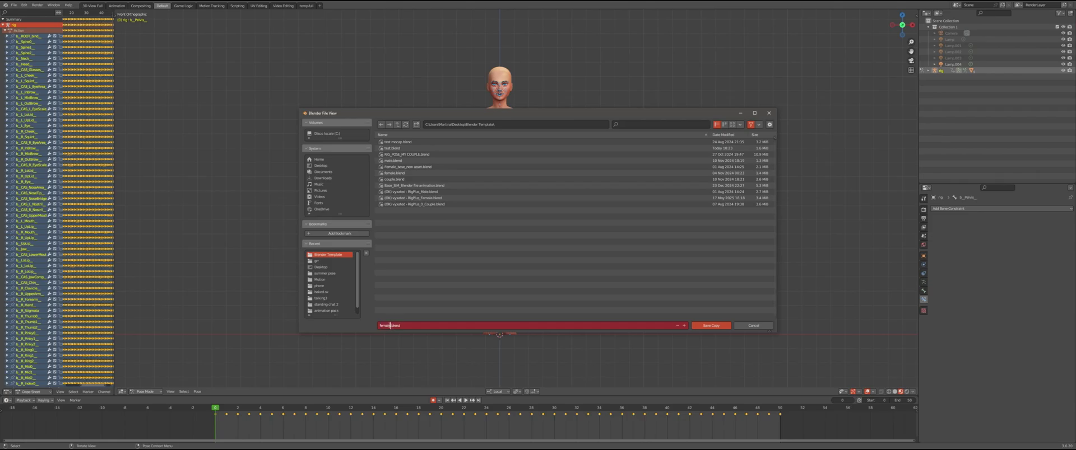
key(Delete)
key(Delete)
key(Delete)
key(Delete)
key(Delete)
text(test EA RIG)
click(716, 326)
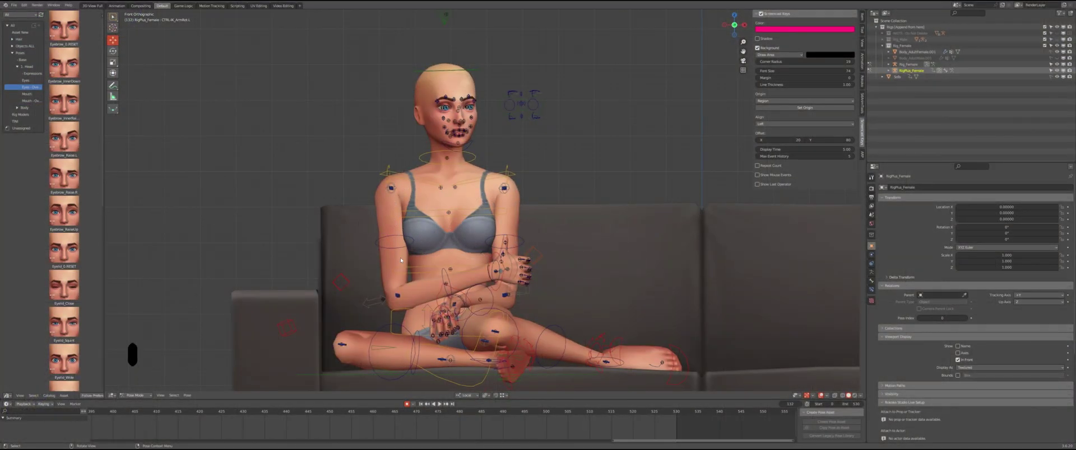
Widen the Outliner area and switch the active rig between Rig_Female and RigPlus_Female.
scroll(401, 260, down, 2)
scroll(435, 269, up, 3)
drag(866, 151, 551, 151)
click(595, 65)
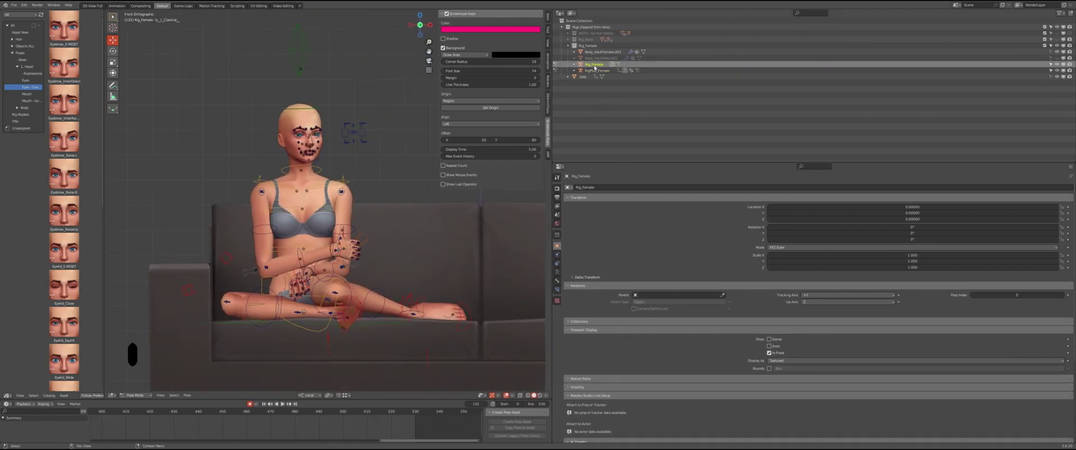
ctrl+click(632, 69)
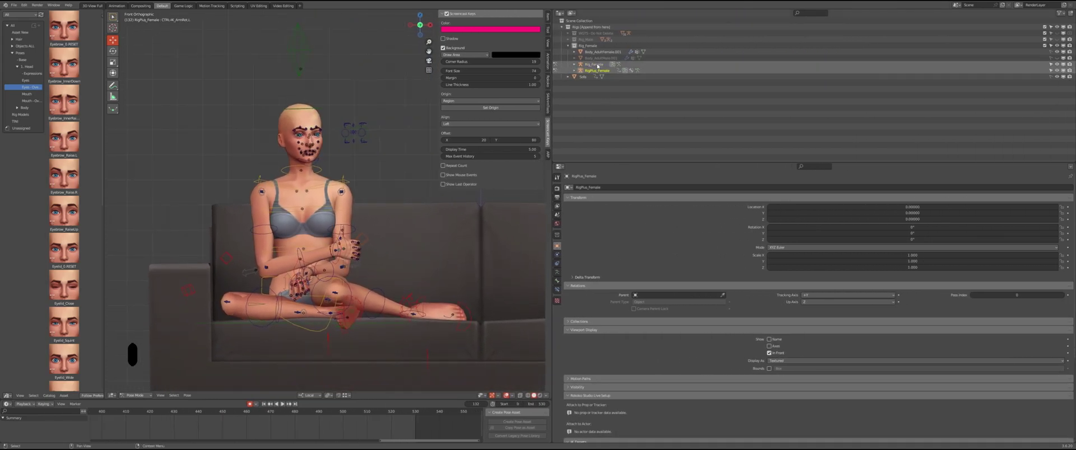
click(589, 65)
ctrl+click(597, 71)
click(598, 71)
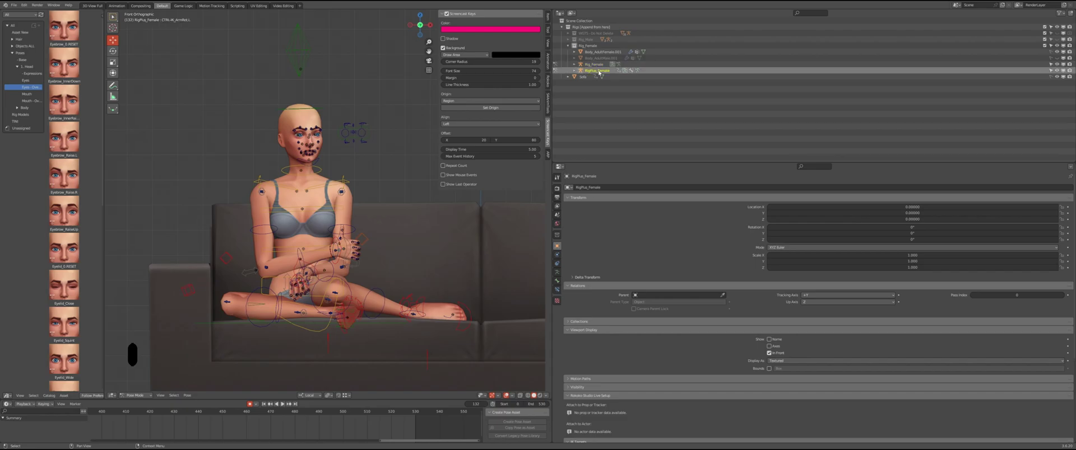
click(896, 65)
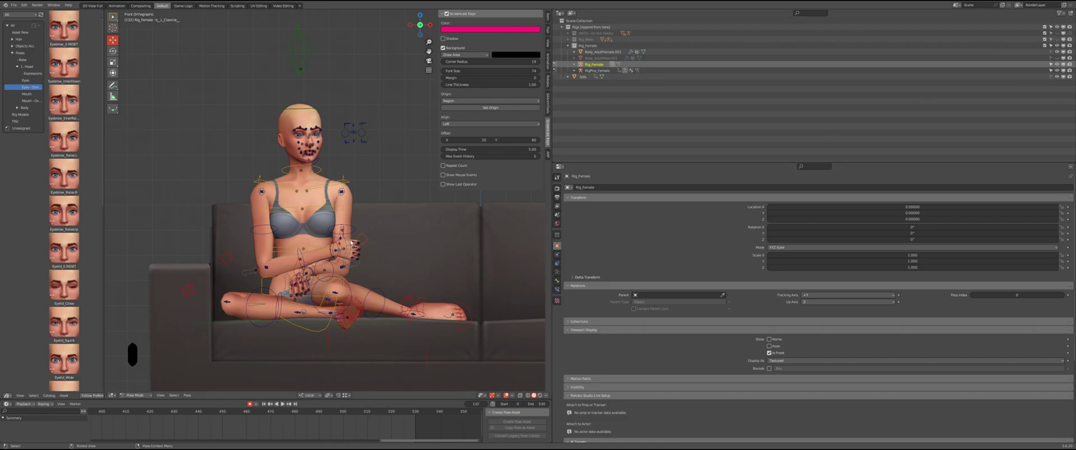
Try moving RigPlus_Female's right-hand IK control, cancel it, and make CTRL-IK_ArmRot.L active.
click(336, 260)
key(g)
key(g)
key(g)
key(g)
key(g)
right_click(313, 159)
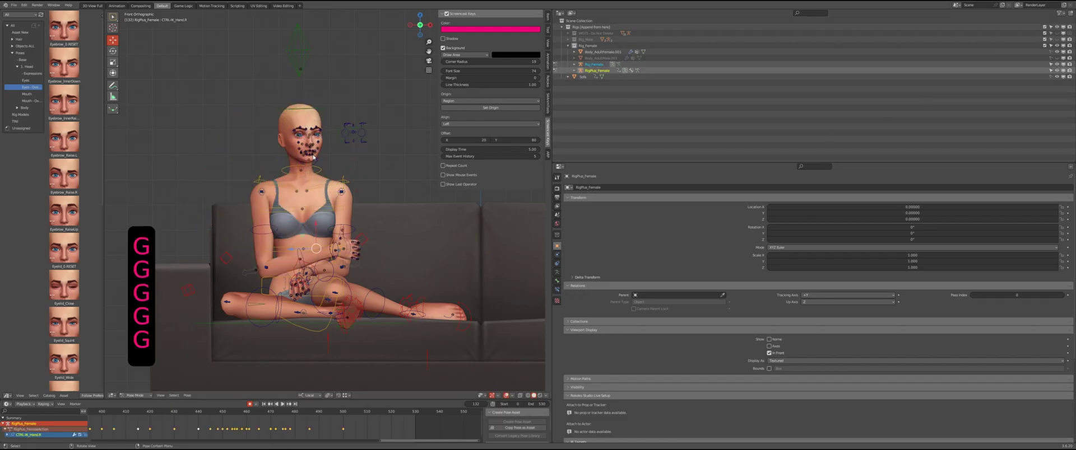
click(361, 240)
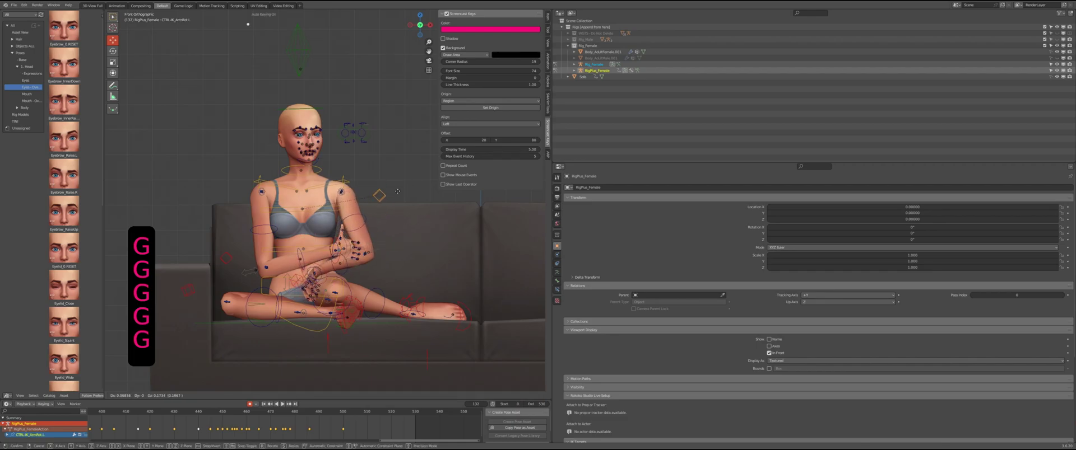
Toggle Rig_Female's visibility off and on, select all RigPlus_Female bones, and widen the 3D view.
click(701, 64)
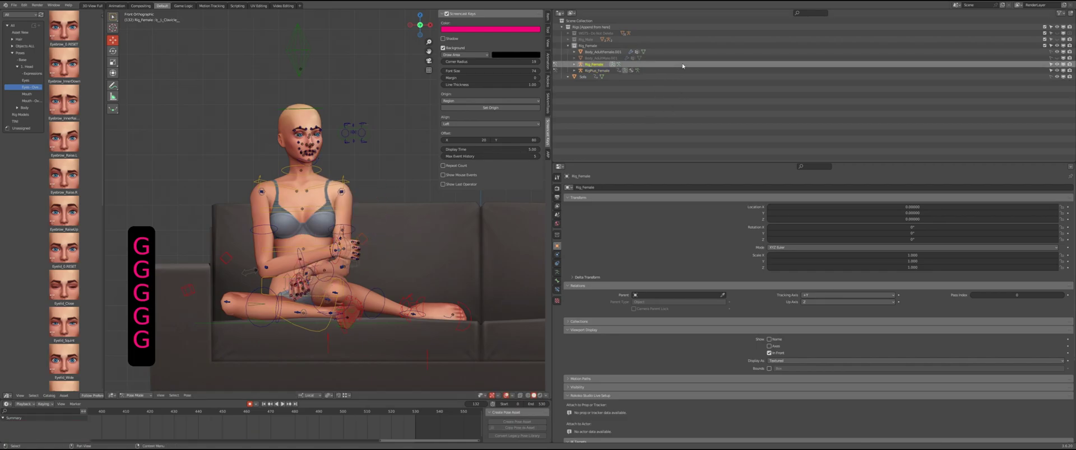
click(1057, 64)
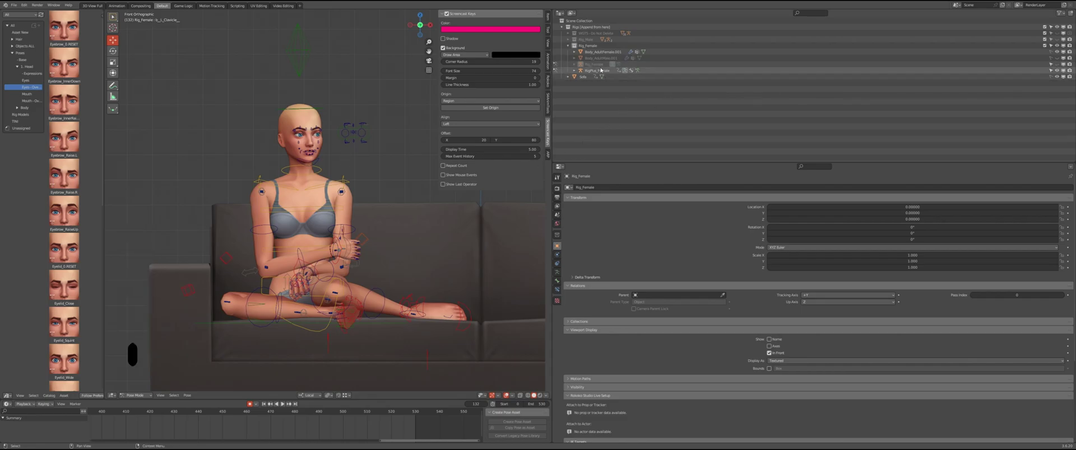
click(1056, 64)
click(1036, 71)
key(a)
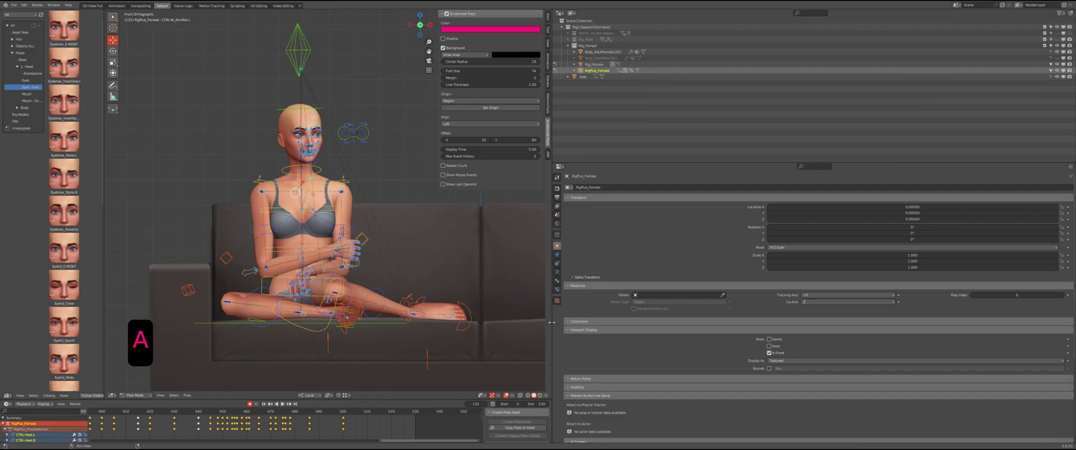
drag(551, 322, 935, 322)
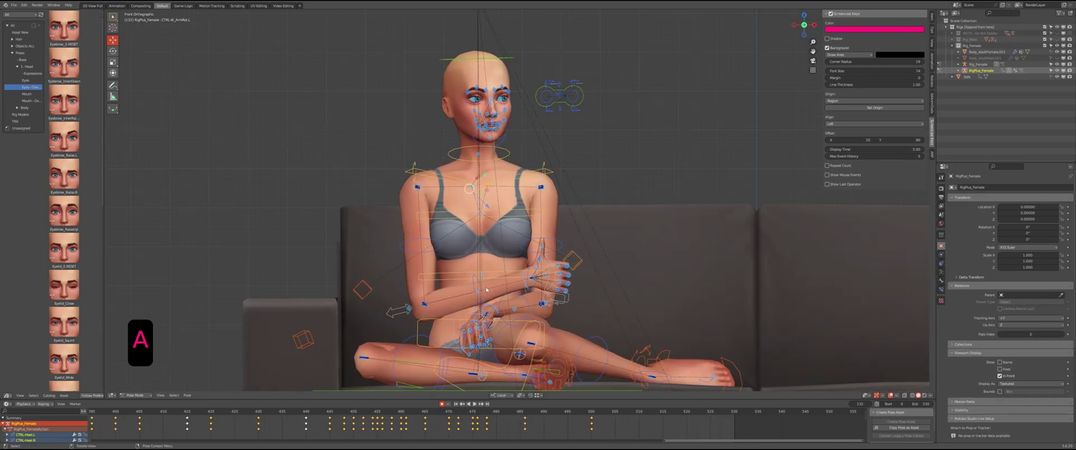
scroll(486, 290, down, 2)
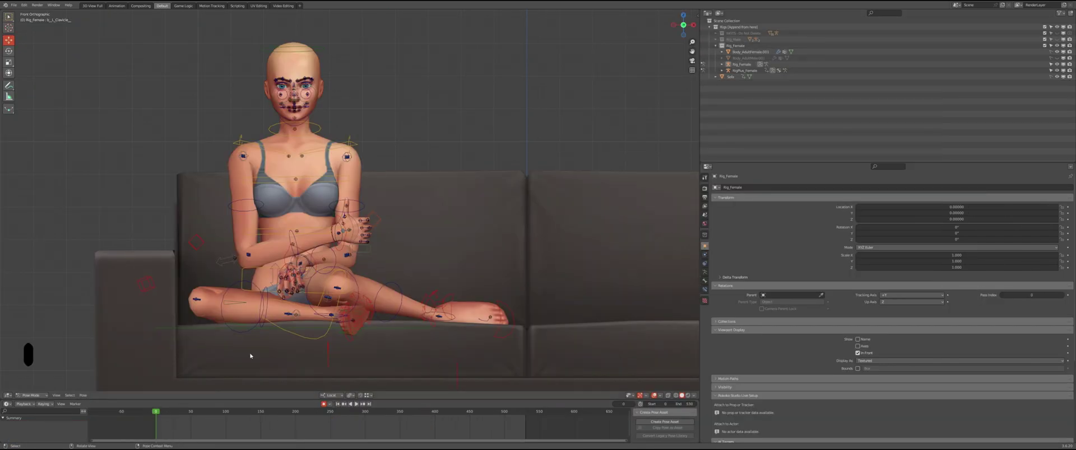
Hide RigPlus_Female, make Rig_Female active, and select all of Rig_Female's bones.
click(1056, 70)
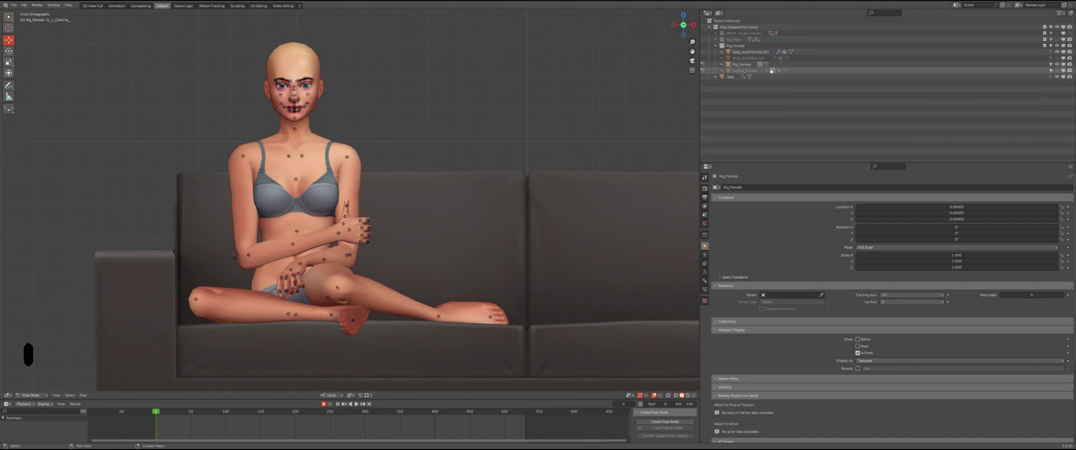
click(765, 65)
key(a)
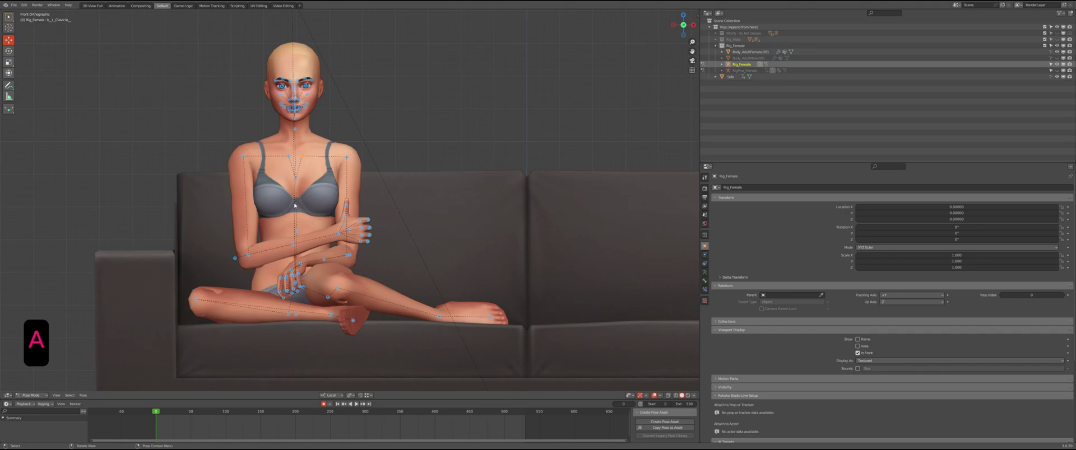
Bake Rig_Female's action into keyframes with Clear Constraints enabled.
click(84, 397)
mouse_move(112, 361)
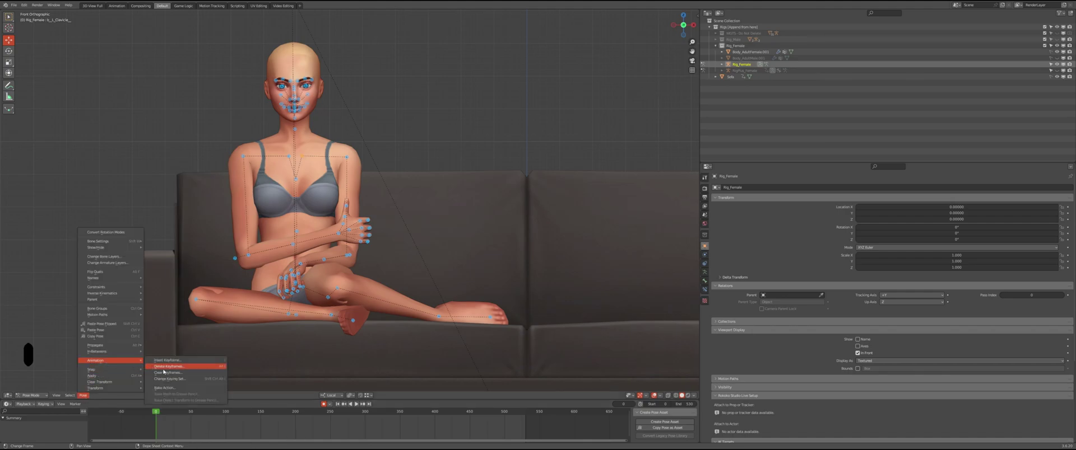
click(168, 388)
click(184, 395)
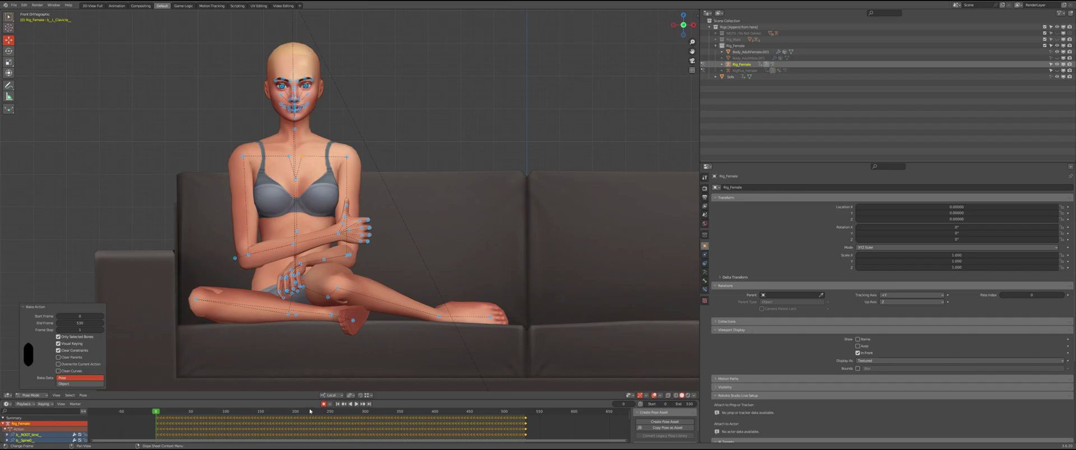
Enlarge the dope sheet to check keys on every frame from 0 to 530, then shrink it back.
drag(294, 400, 293, 208)
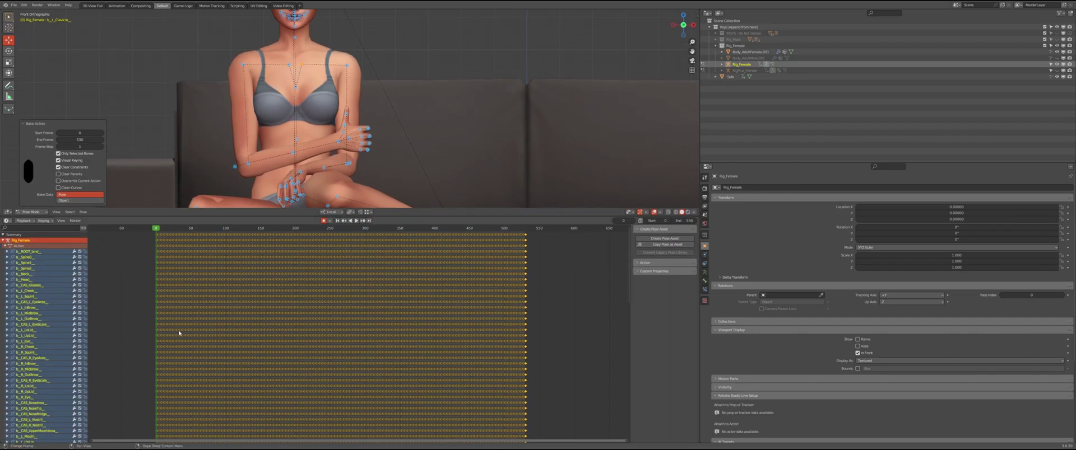
scroll(180, 331, down, 3)
scroll(220, 342, up, 5)
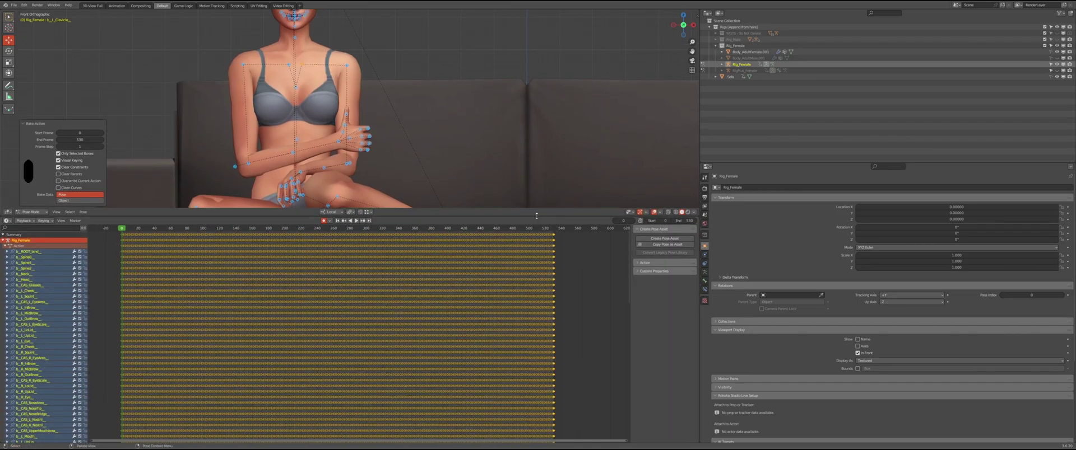
drag(449, 209, 563, 404)
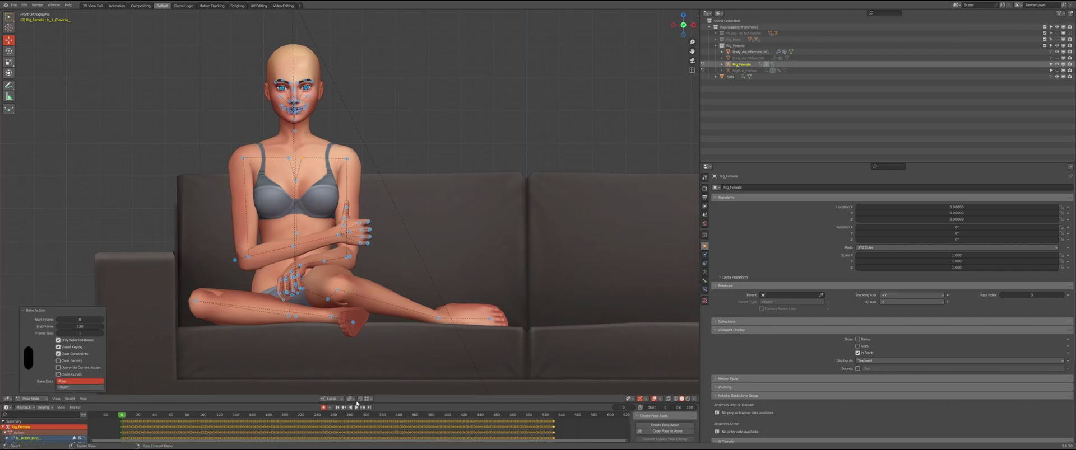
Return to frame 0, reselect Rig_Female with all its bones, and start saving a copy of the file.
click(339, 408)
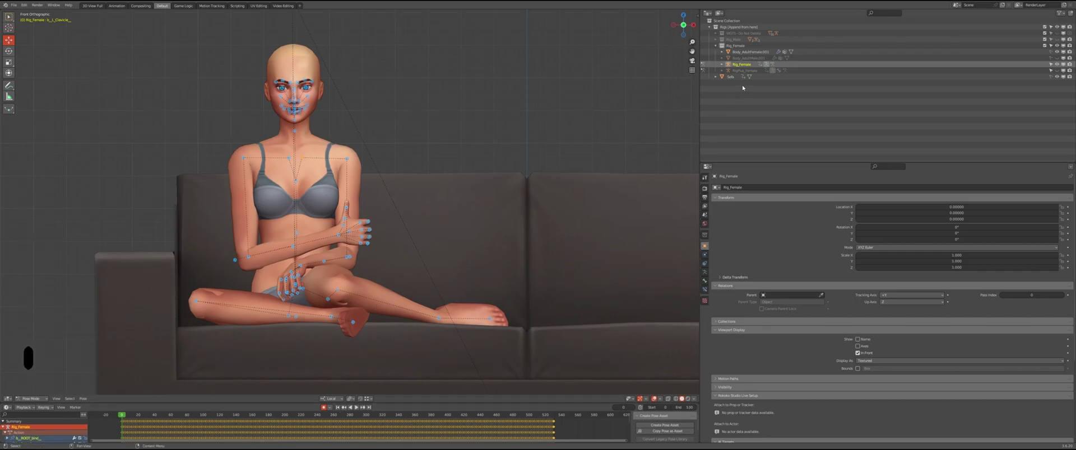
ctrl+click(740, 65)
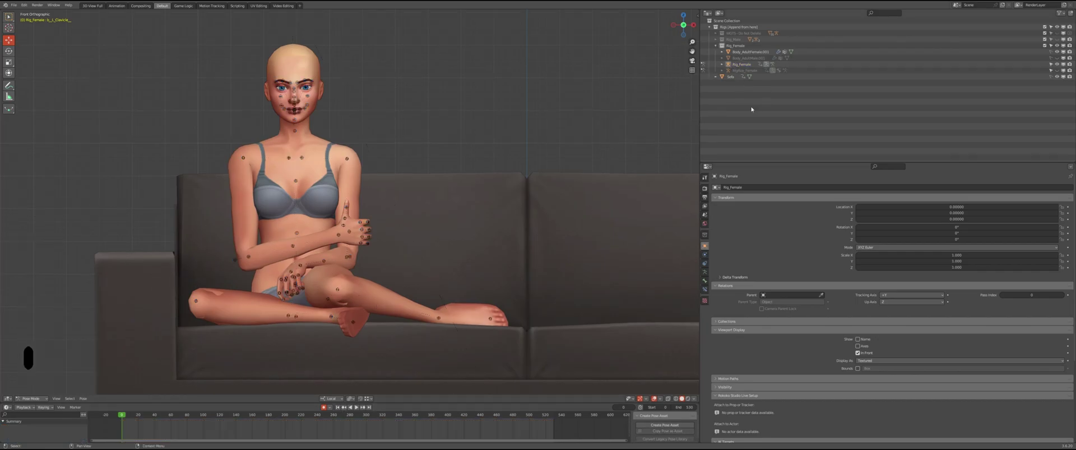
click(732, 66)
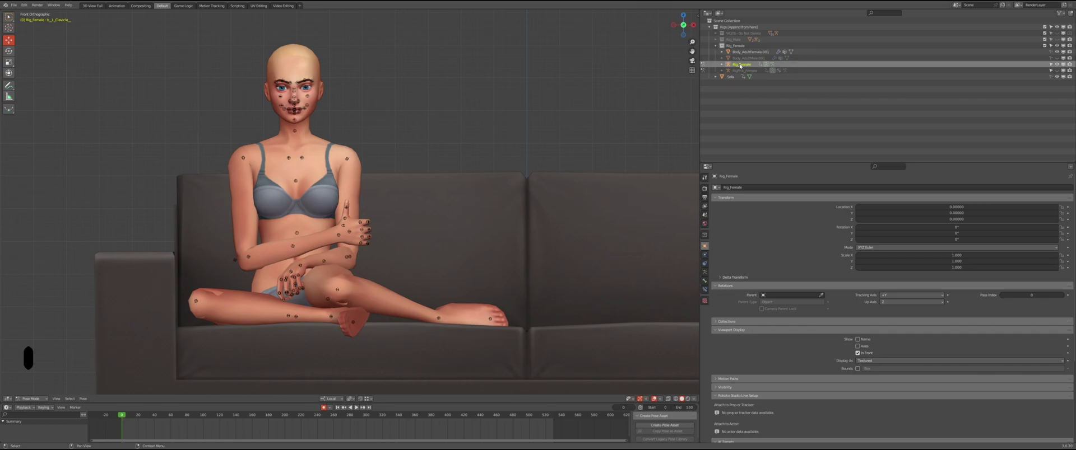
key(a)
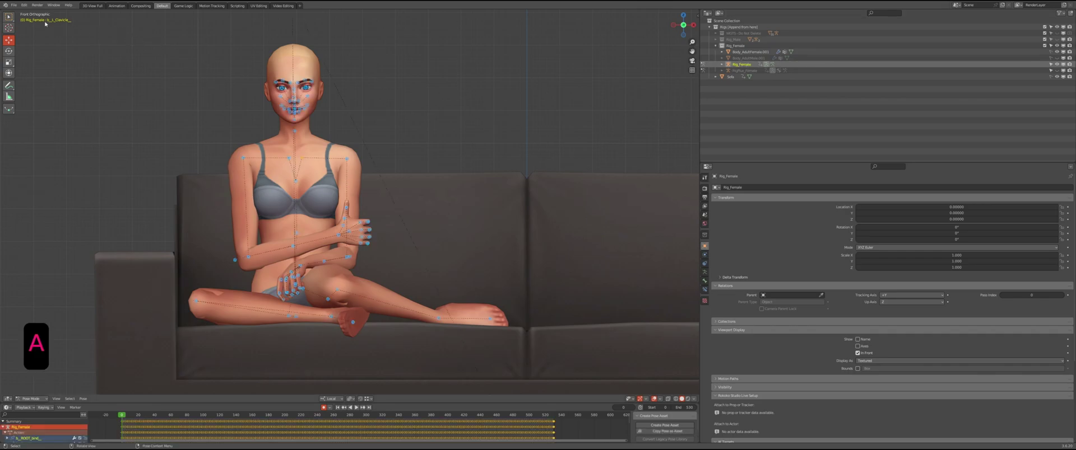
click(14, 5)
click(28, 59)
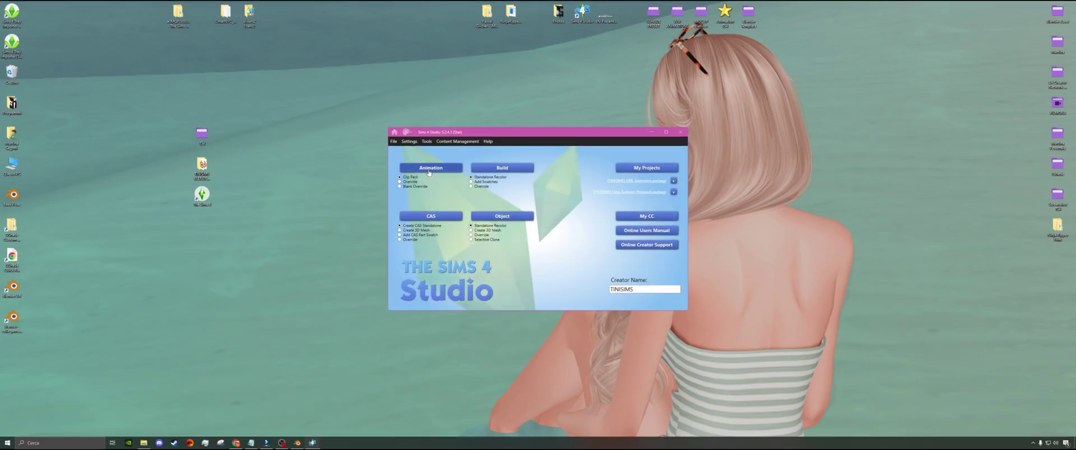
Create a new Clip Pack saved as 'TEST IMPORT ANIMATION.package' in the Mods folder.
click(430, 167)
text(TEST IMPORT ANIMATION)
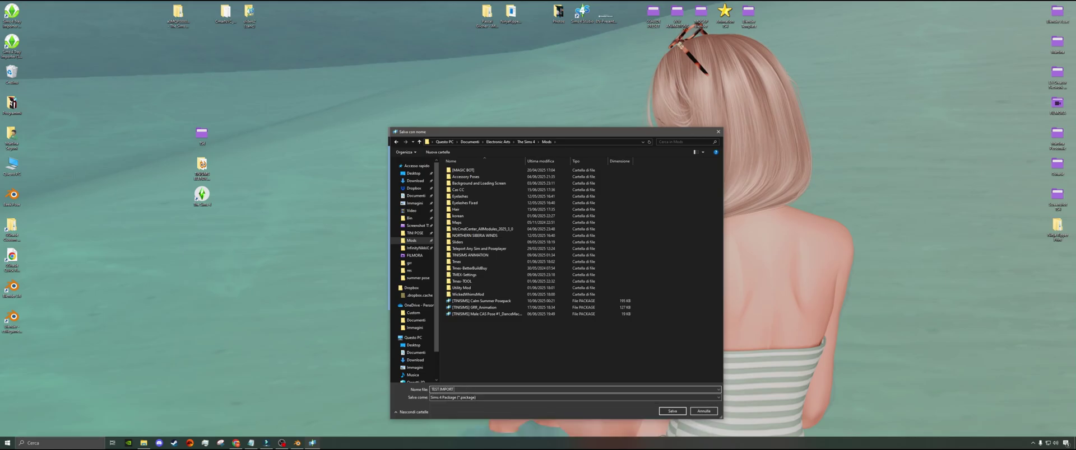
click(673, 411)
key(ctrl+v)
Name the first clip 'EA RIG' and add a second clip to the pack.
click(418, 167)
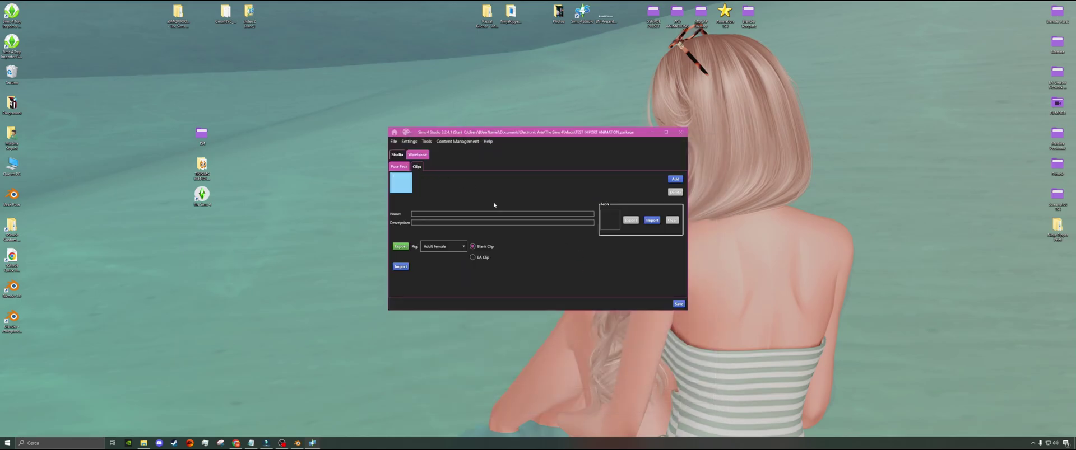
click(436, 213)
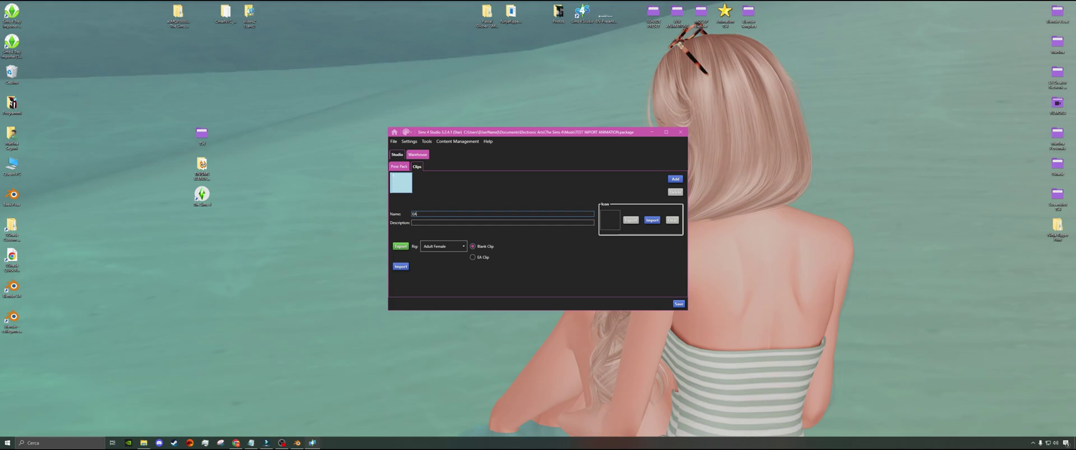
text(EA RIG)
click(675, 179)
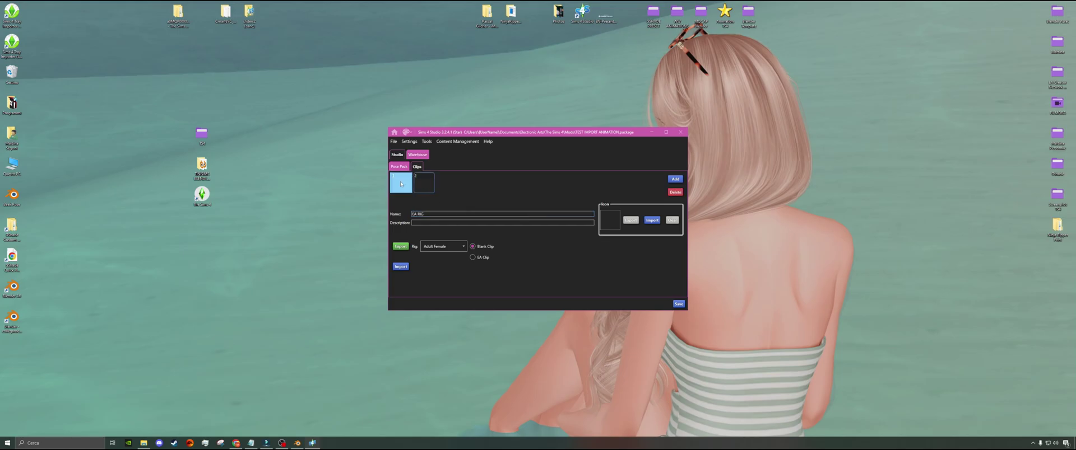
Import the test EA RIG.blend animation into the clip and view the first clip's details.
click(401, 267)
click(468, 171)
click(672, 412)
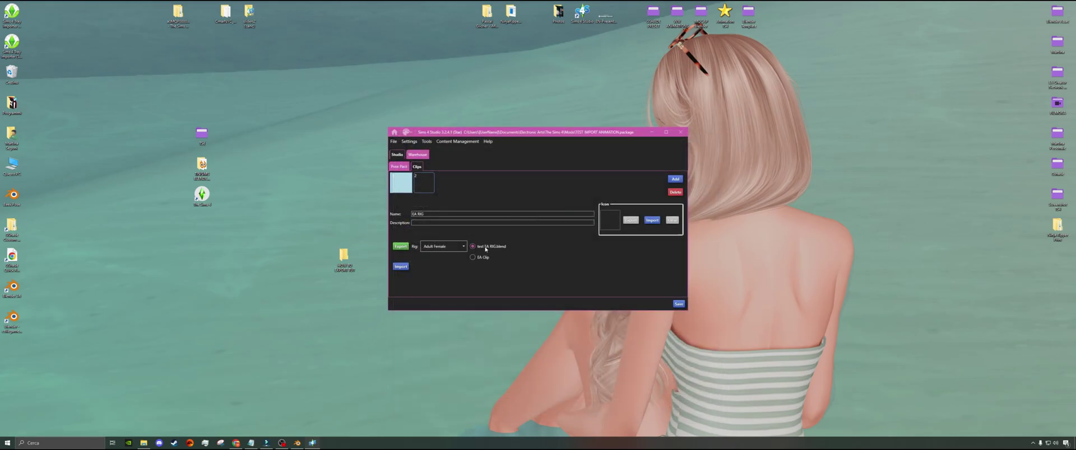
click(401, 267)
click(672, 411)
click(407, 187)
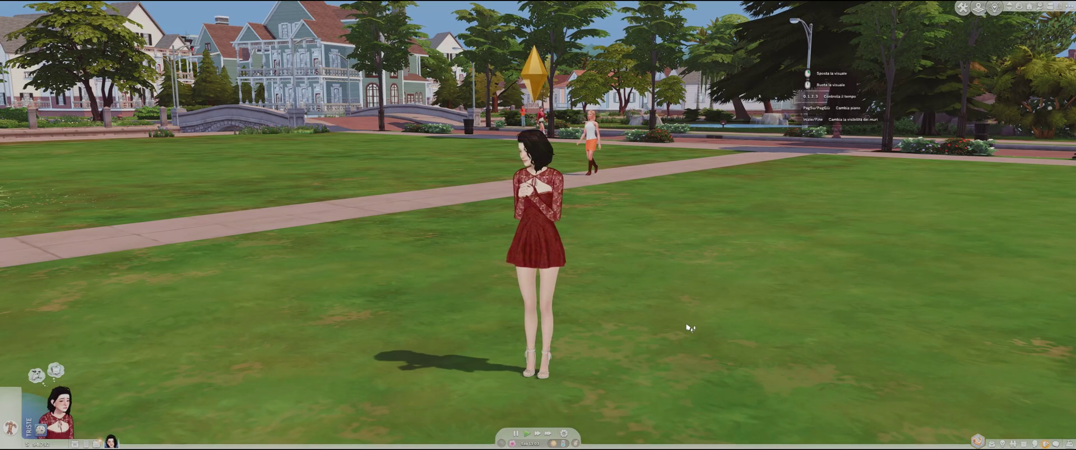
Orbit the camera, have the red-dressed Sim play the cross-legged sitting pose, and zoom the view.
right_drag(713, 331, 655, 315)
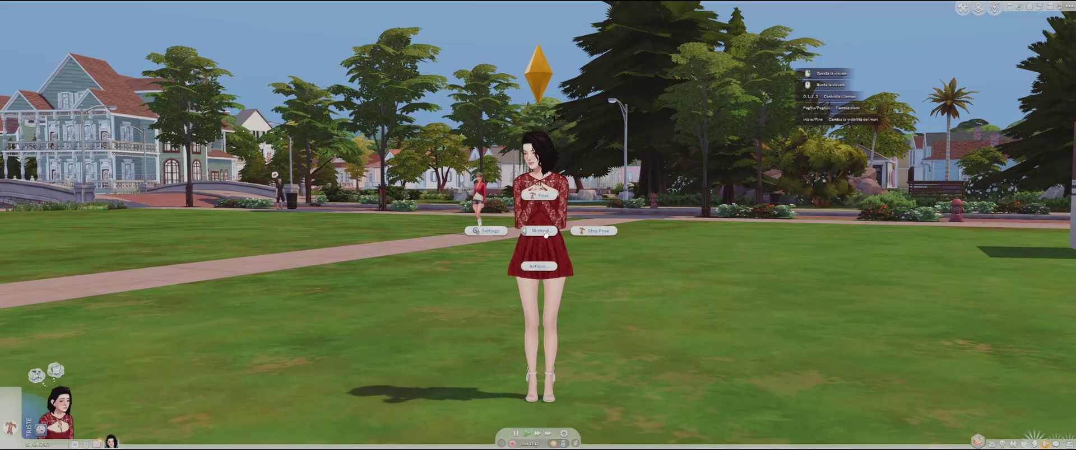
click(546, 229)
click(529, 201)
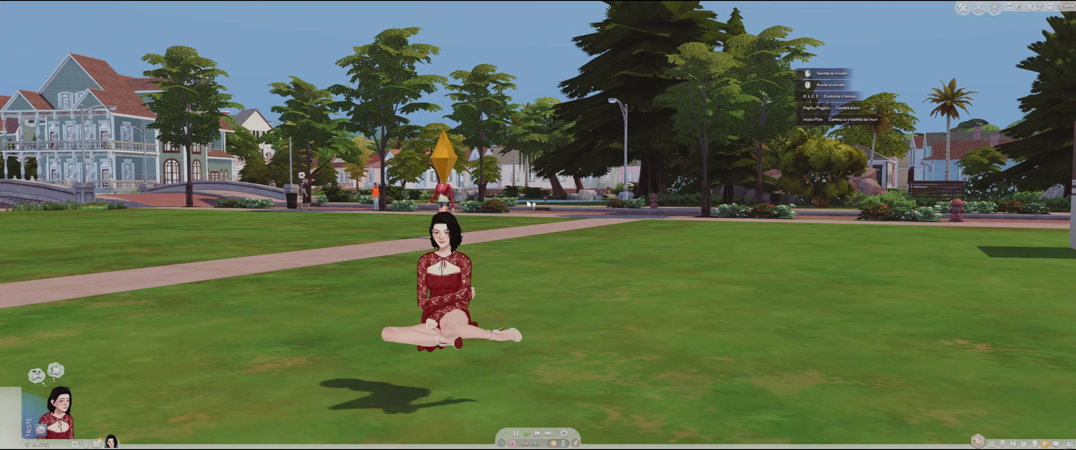
scroll(589, 350, up, 5)
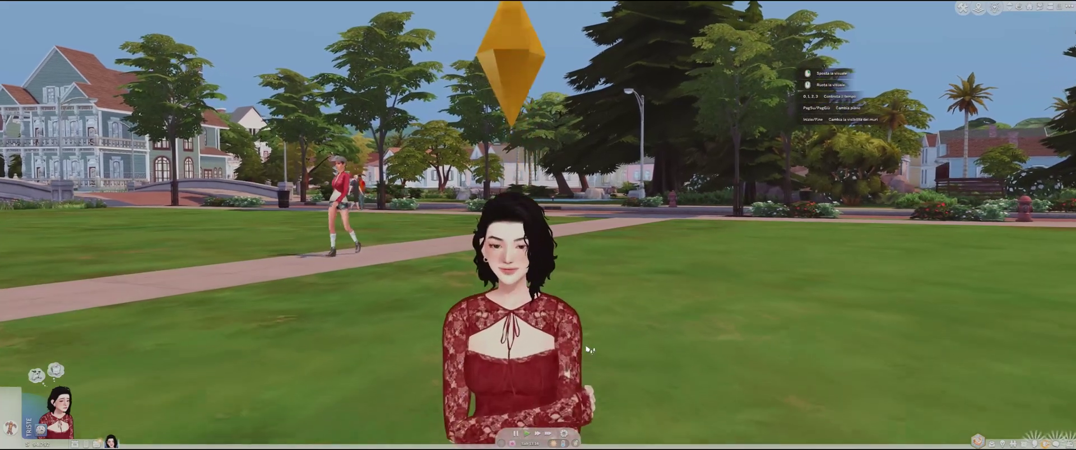
scroll(653, 396, down, 4)
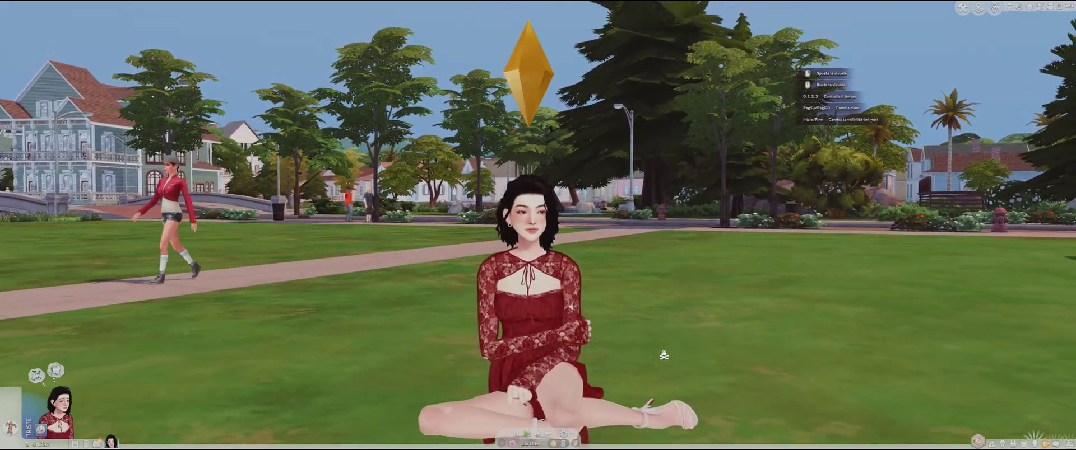